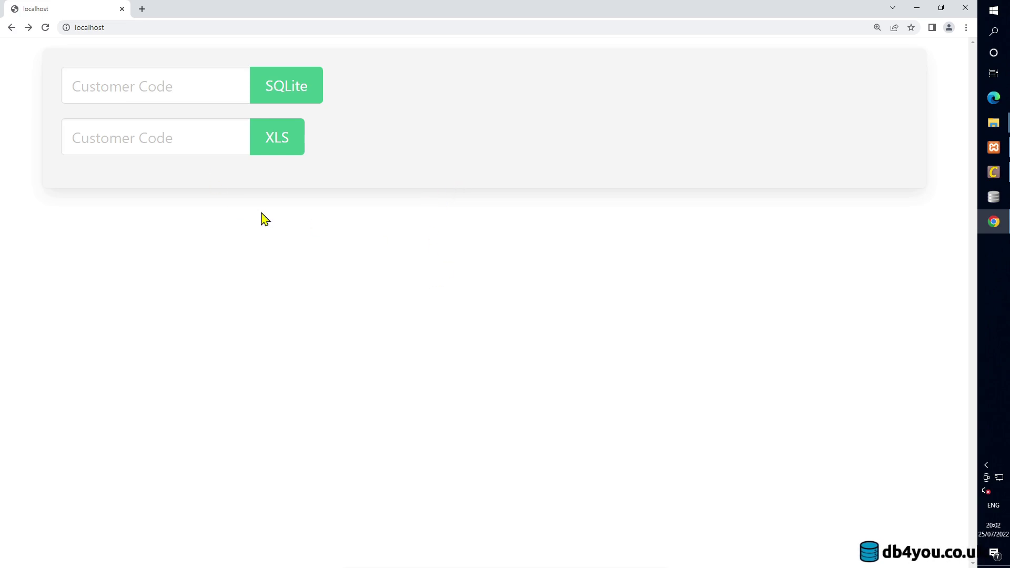
# Search the XLS data source for customer 195686, which returns the orders in 18.18s.
pyautogui.click(192, 153)
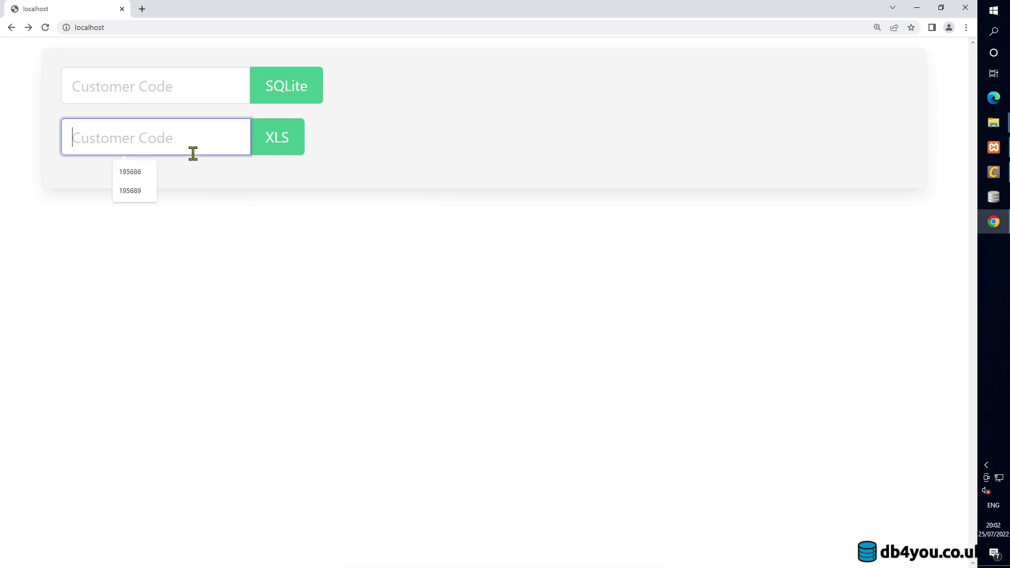
pyautogui.click(145, 171)
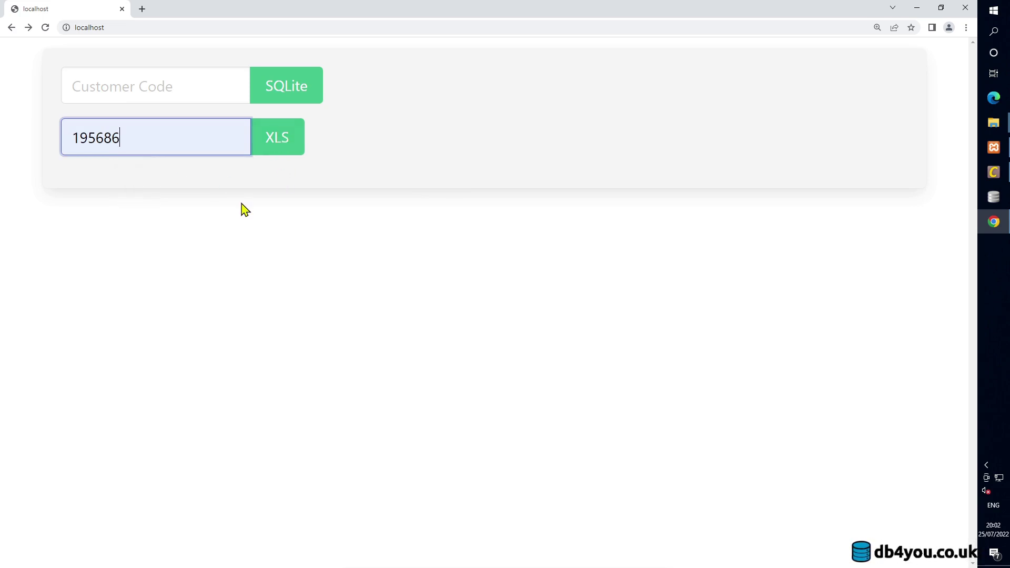
pyautogui.click(265, 150)
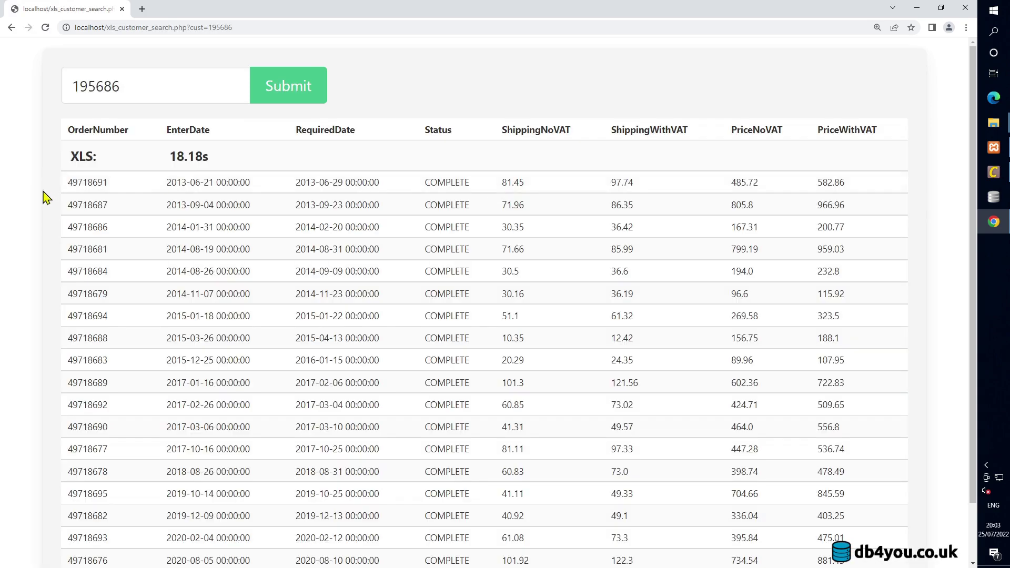
pyautogui.doubleClick(187, 158)
pyautogui.click(191, 158)
pyautogui.doubleClick(134, 95)
pyautogui.rightClick(136, 96)
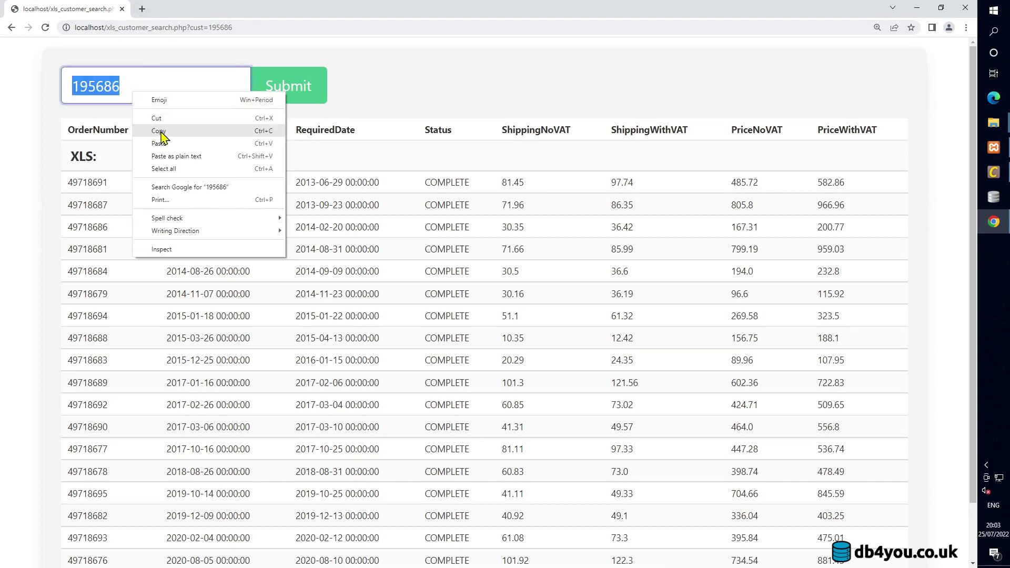
pyautogui.click(153, 131)
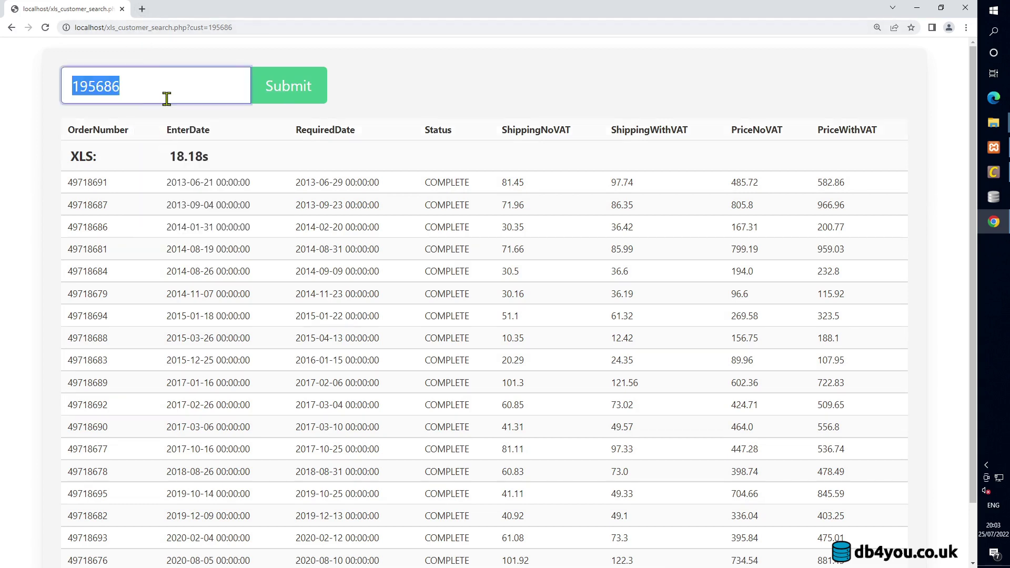
# Load localhost in a new tab and paste 195686 into the SQLite Customer Code field.
pyautogui.click(142, 11)
pyautogui.write('localhost')
pyautogui.press('Return')
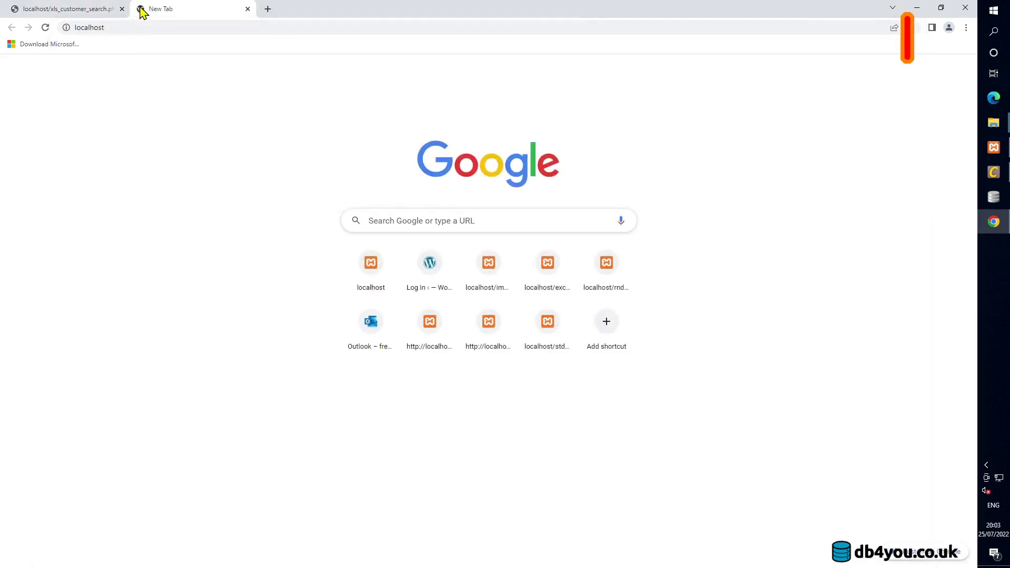
pyautogui.click(188, 87)
pyautogui.rightClick(188, 88)
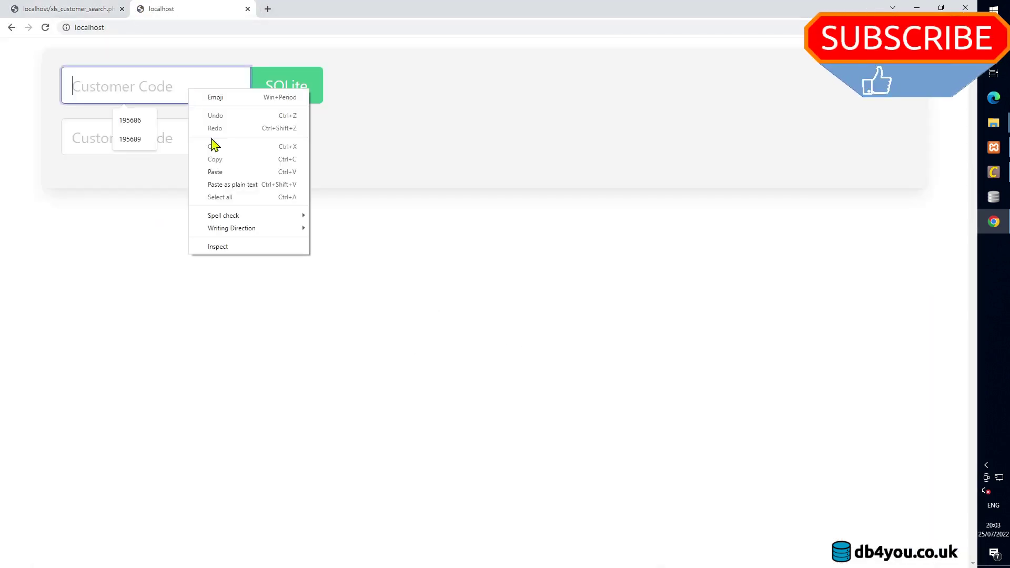
pyautogui.click(221, 172)
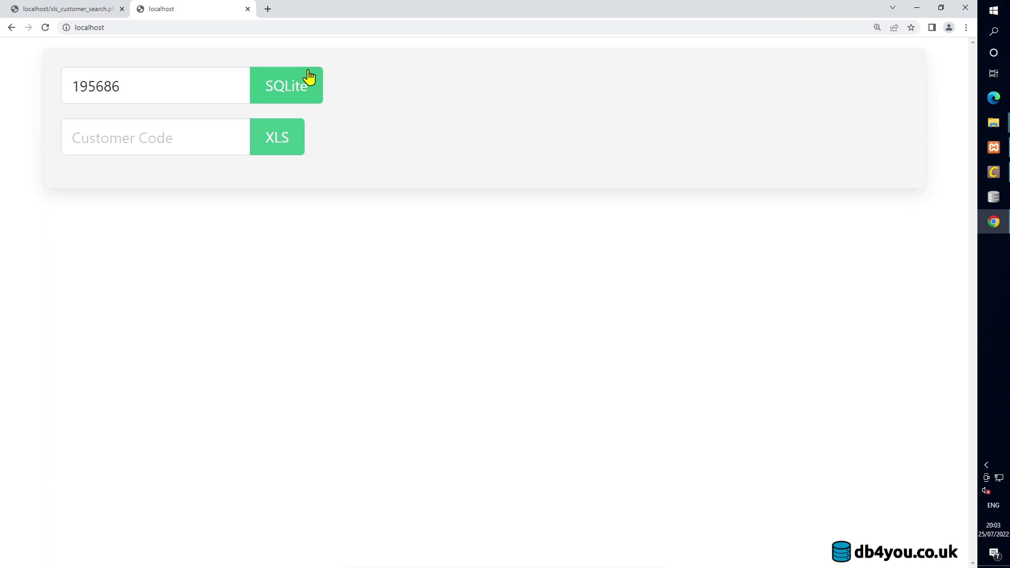
# Run SQLite searches for customer 195686 (0.20s) and then 195689 (0.18s), and select the code.
pyautogui.click(288, 87)
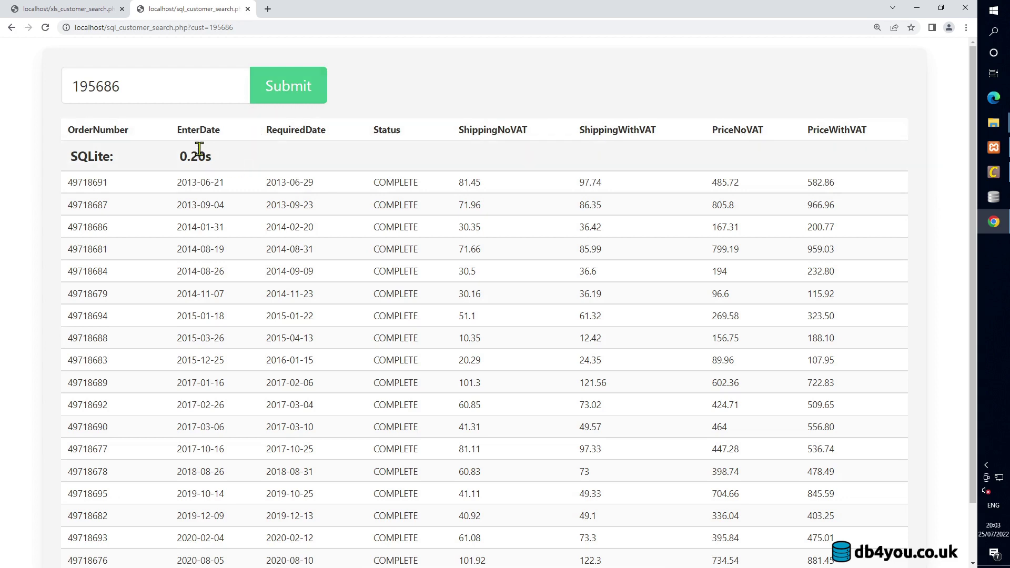
pyautogui.click(173, 87)
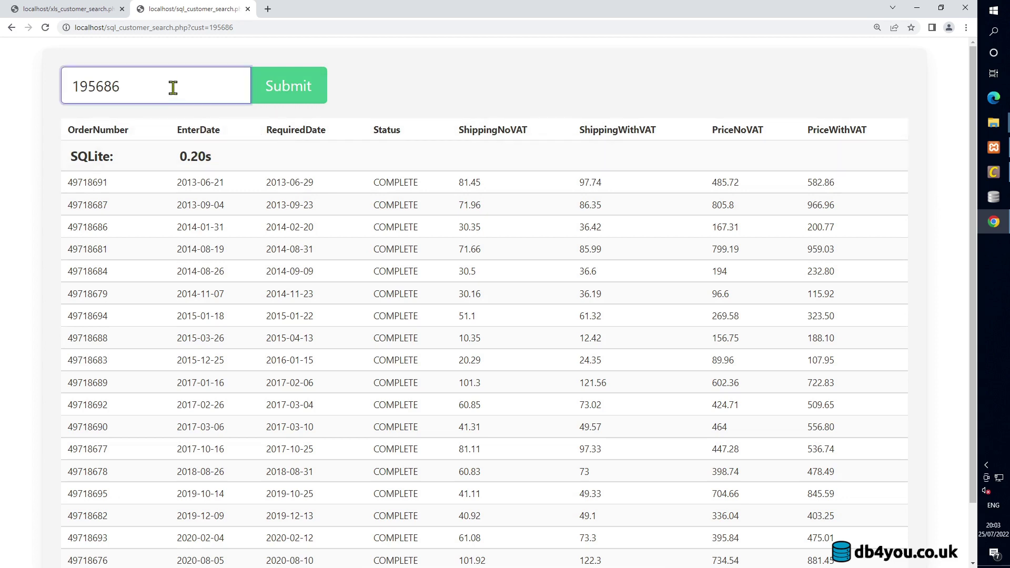
pyautogui.press('BackSpace')
pyautogui.write('9')
pyautogui.click(295, 87)
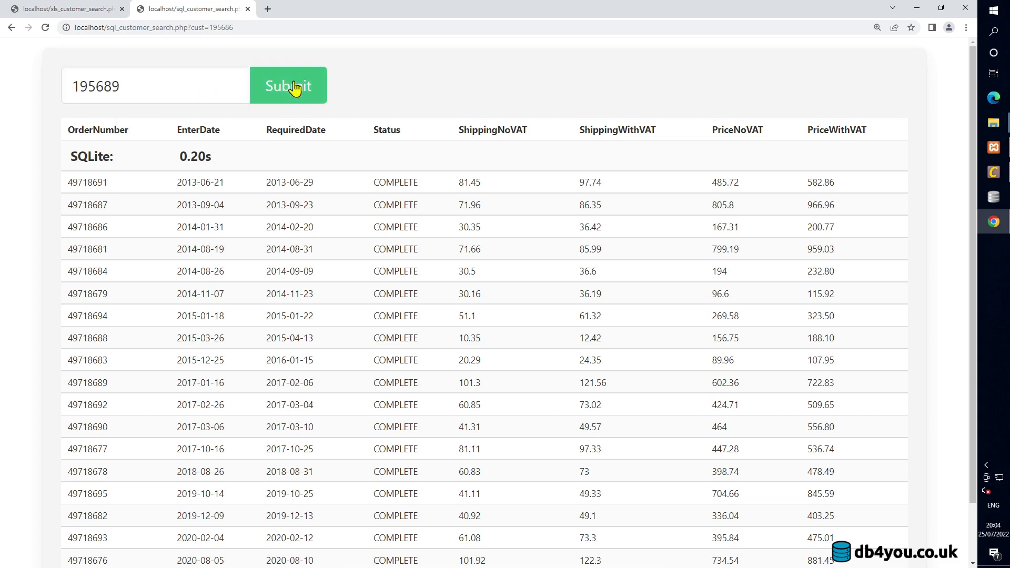
pyautogui.doubleClick(178, 91)
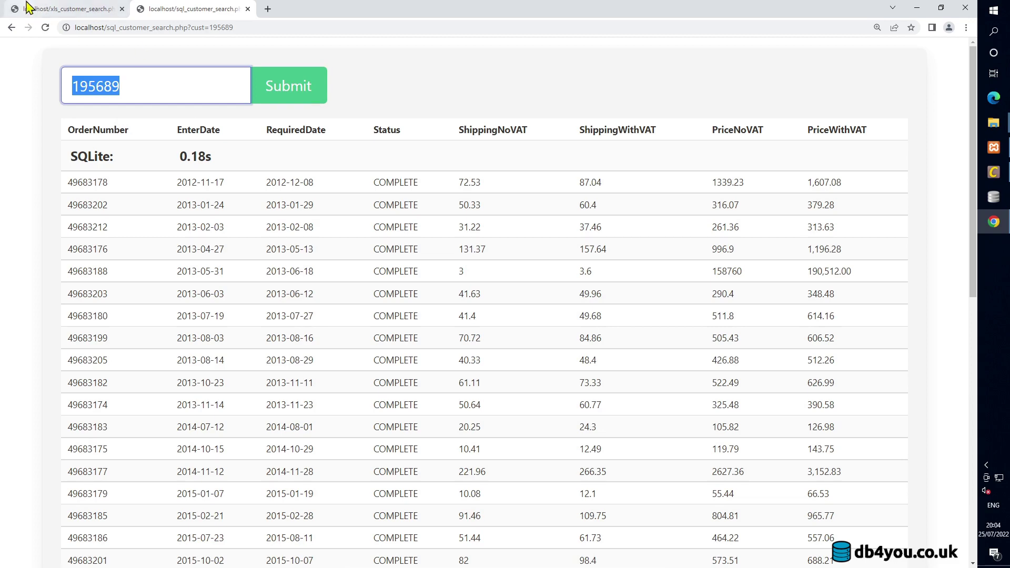
# In the XLS tab, search for customer 195689, which returns in 17.84s.
pyautogui.hotkey('ctrl', 'Tab')
pyautogui.doubleClick(187, 99)
pyautogui.hotkey('ctrl', 'v')
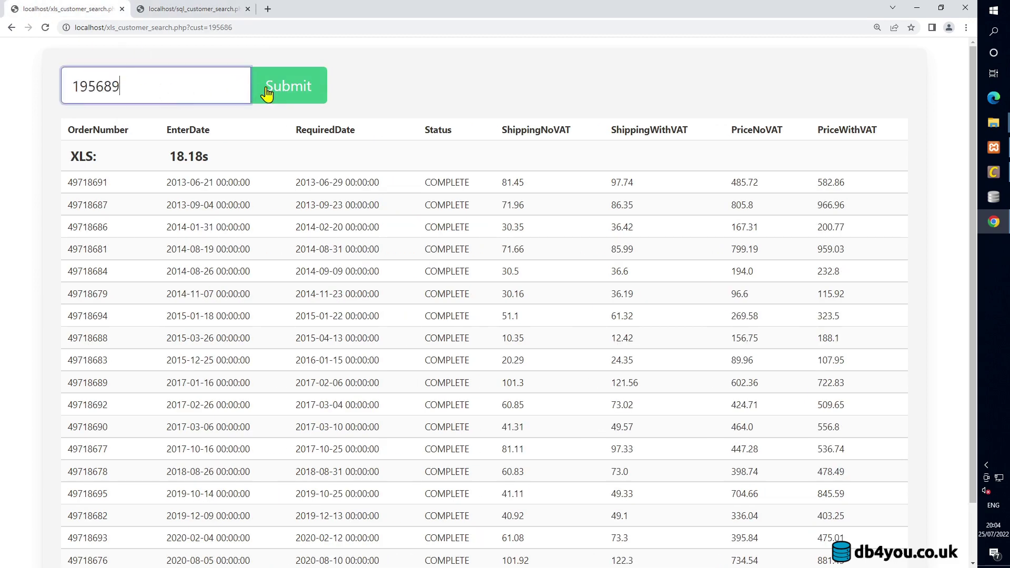
pyautogui.click(267, 93)
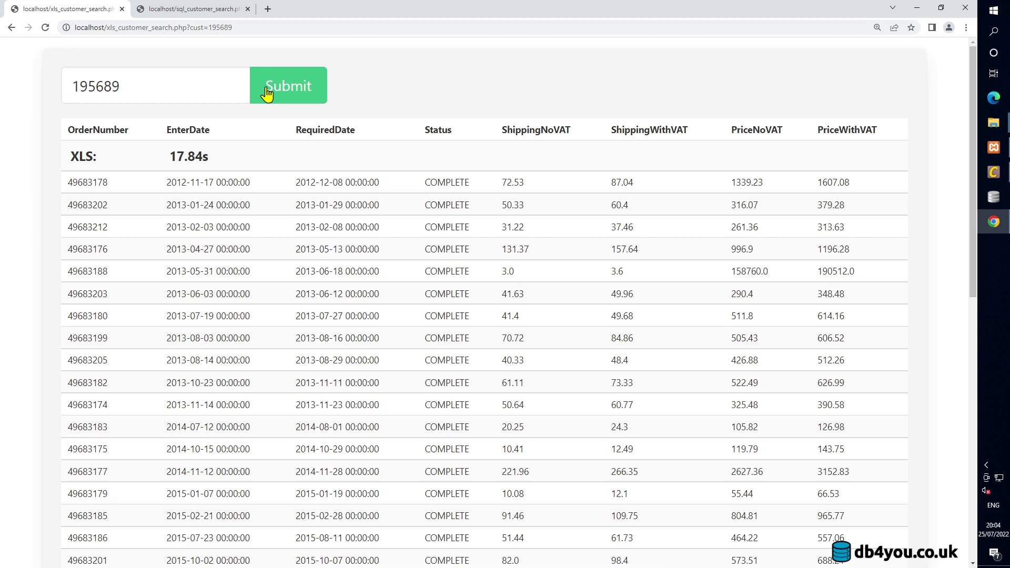
# Change the customer code to 195690 and select it.
pyautogui.doubleClick(189, 159)
pyautogui.click(163, 81)
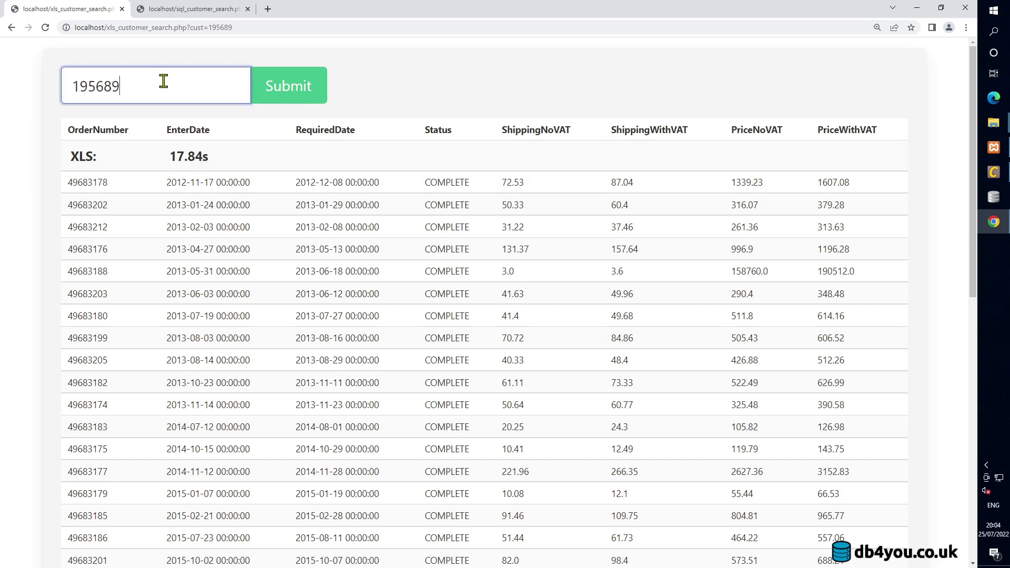
pyautogui.press('BackSpace')
pyautogui.press('BackSpace')
pyautogui.write('90')
pyautogui.hotkey('ctrl', 'a')
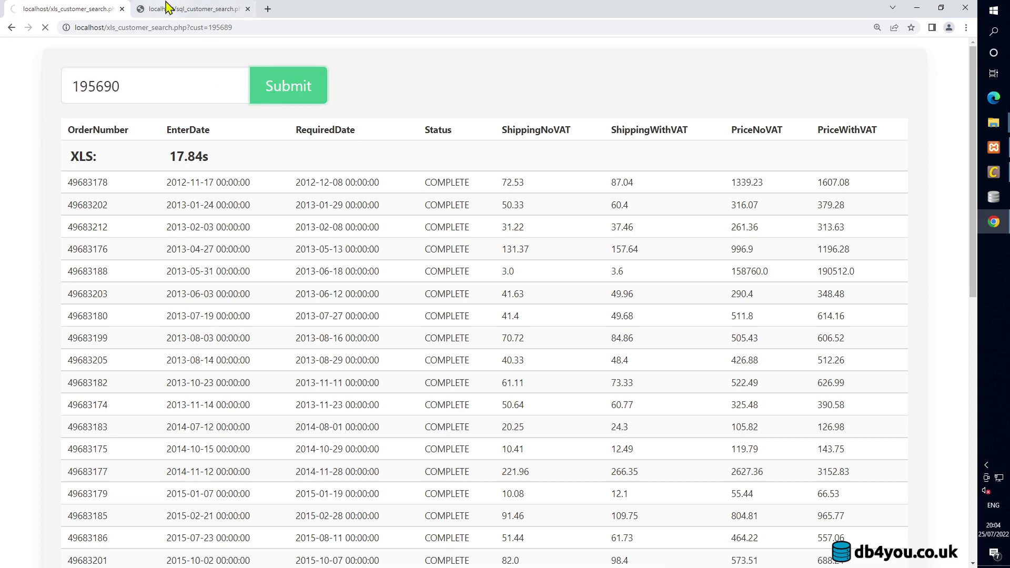
# Paste 195690 into the SQLite tab's search and run it, then return to the XLS tab.
pyautogui.click(199, 10)
pyautogui.hotkey('ctrl', 'v')
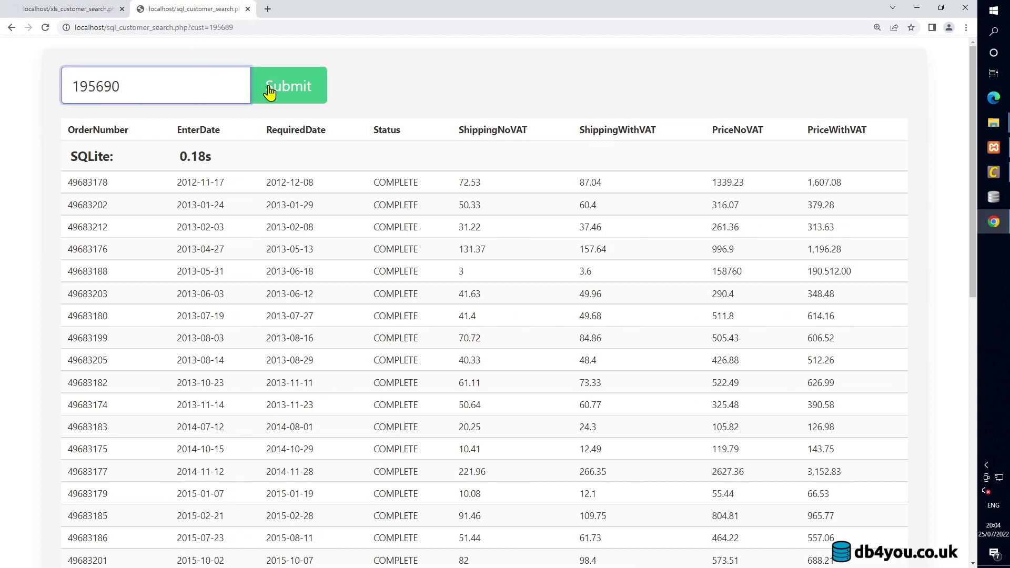
pyautogui.click(268, 91)
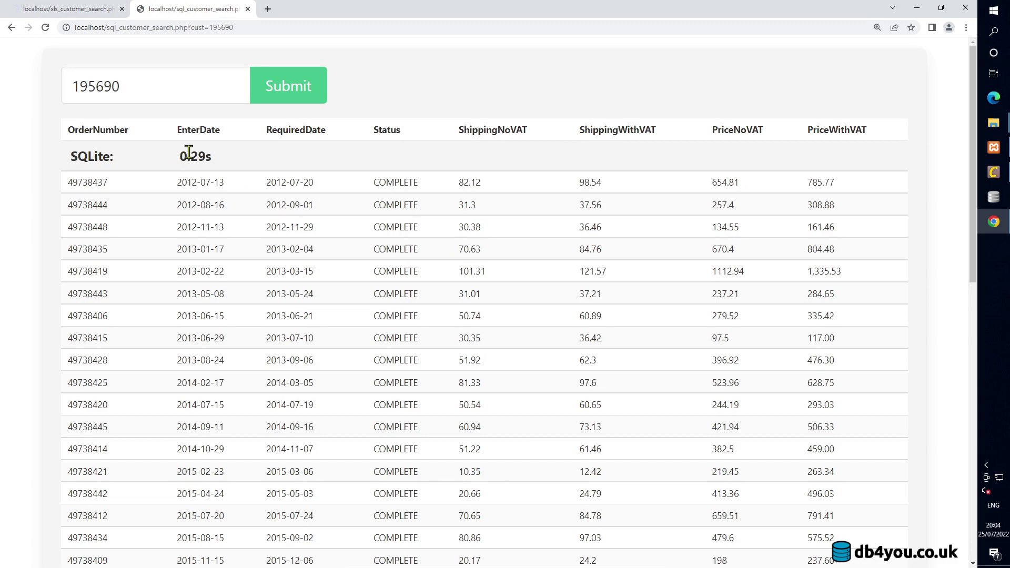
pyautogui.click(90, 10)
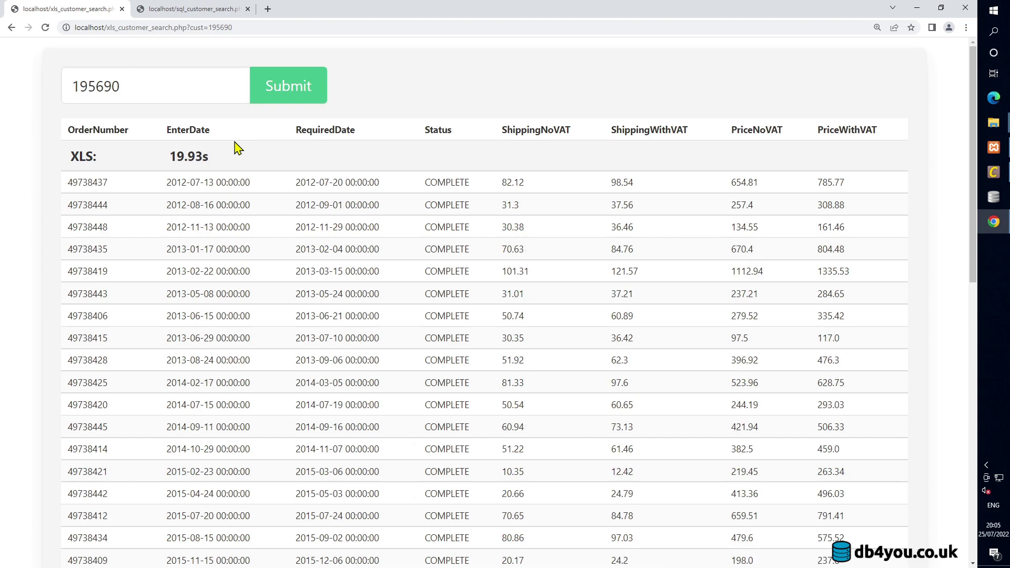
# Search SQLite for customer 195691 (0.20s), then return to the XLS results tab.
pyautogui.click(200, 8)
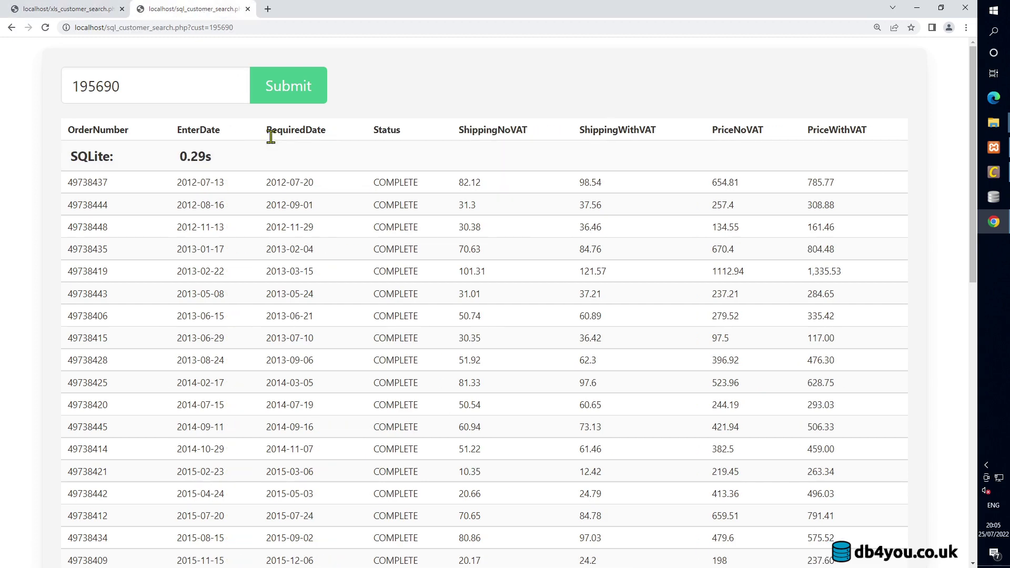
pyautogui.click(210, 93)
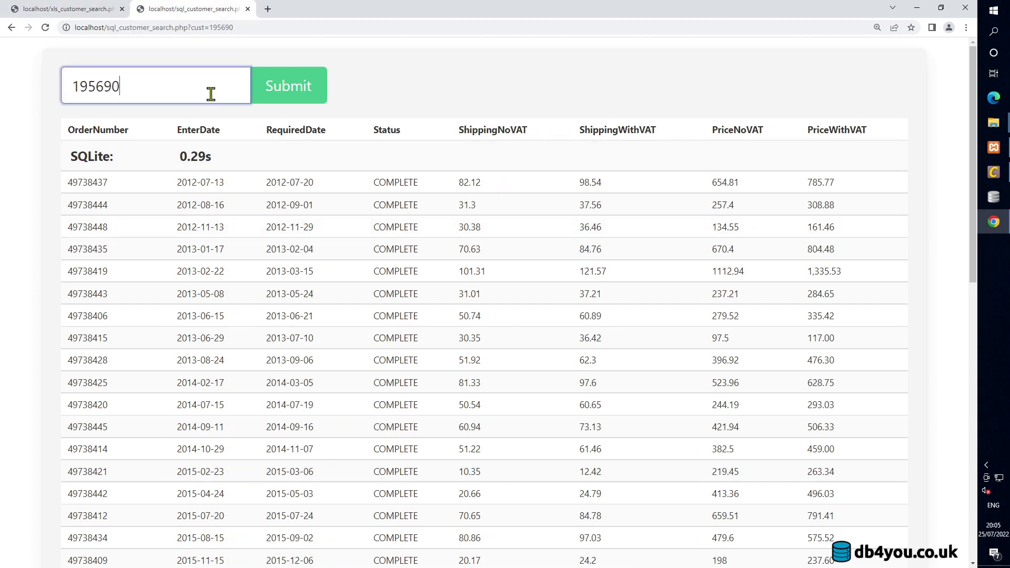
pyautogui.press('BackSpace')
pyautogui.write('1')
pyautogui.press('Return')
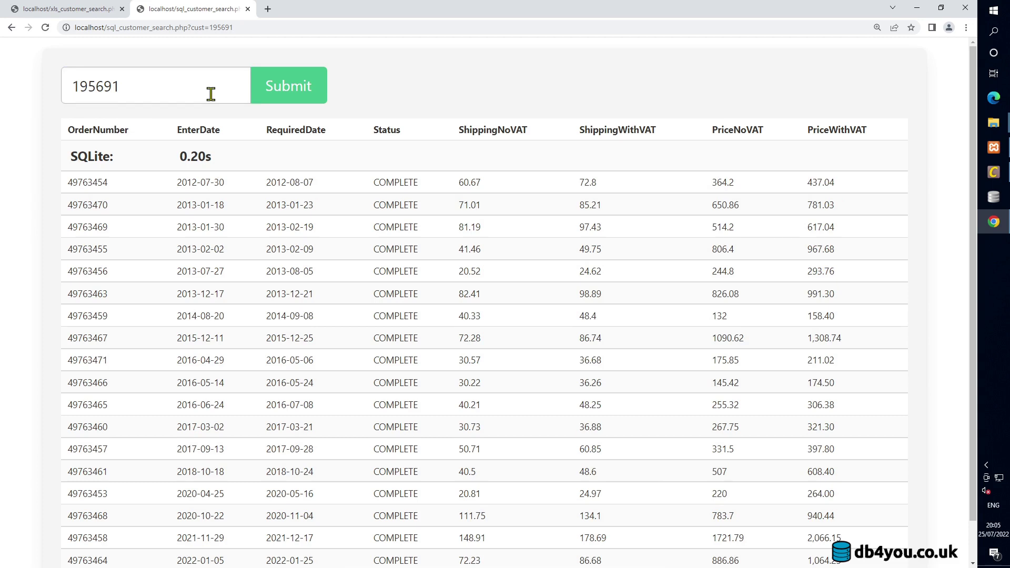
pyautogui.click(102, 8)
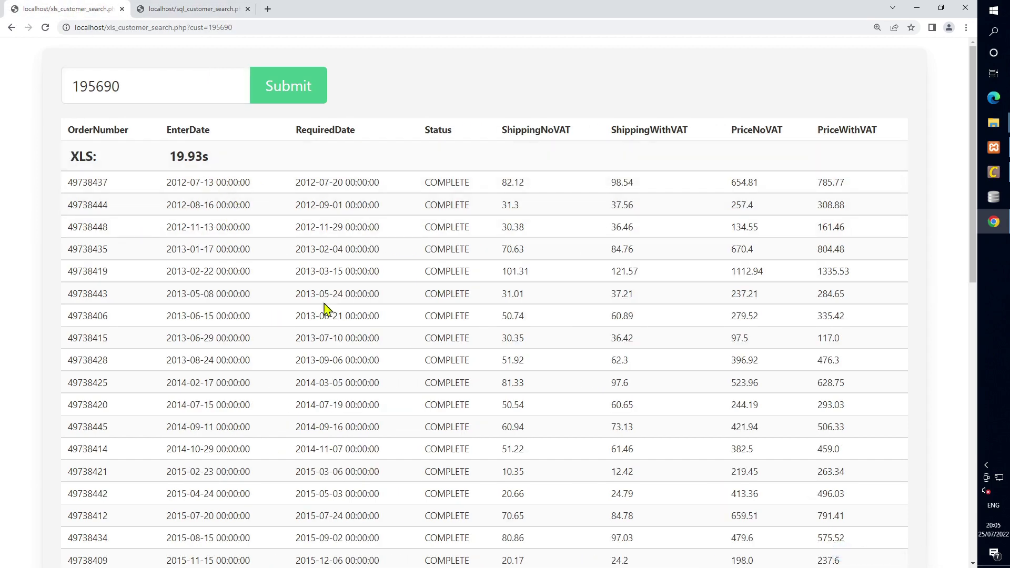
pyautogui.scroll(-1, 386, 419)
pyautogui.scroll(-10, 389, 423)
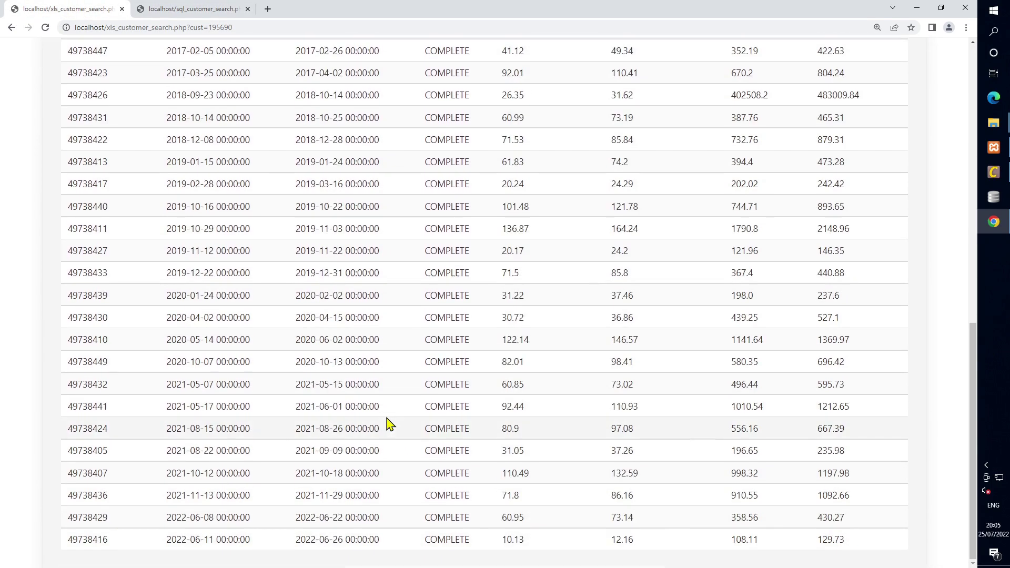
pyautogui.scroll(10, 350, 409)
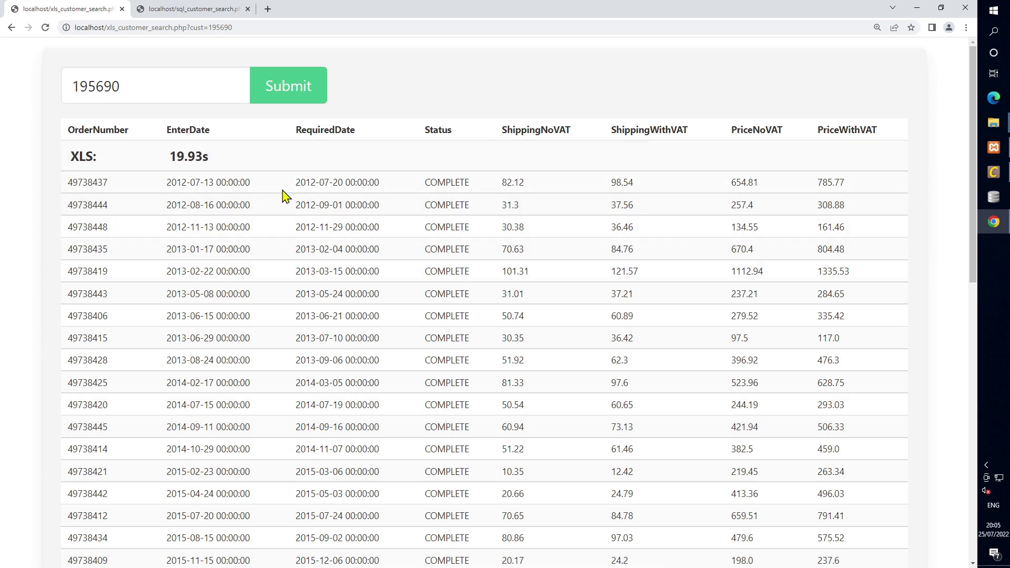
pyautogui.doubleClick(201, 156)
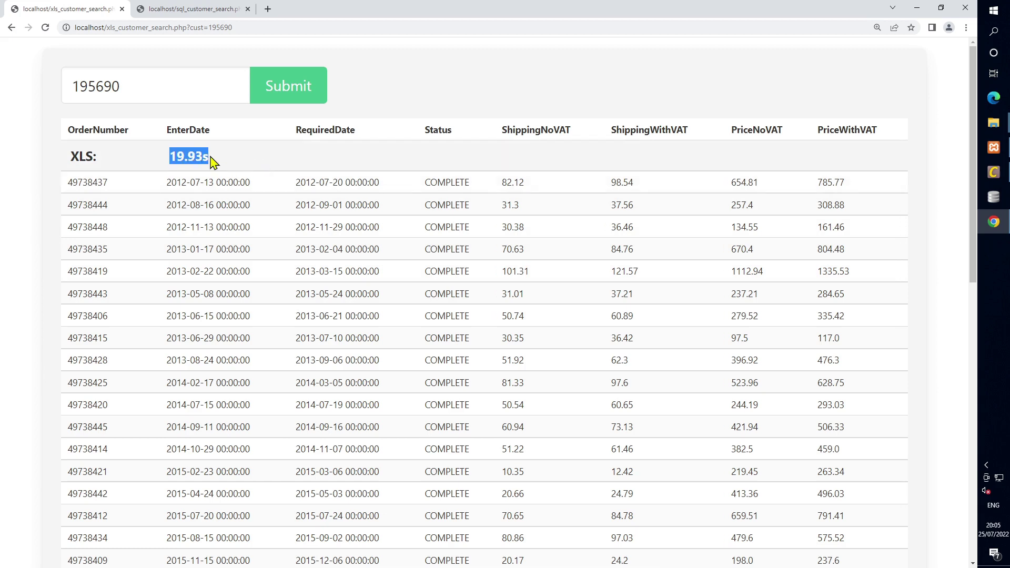
pyautogui.click(211, 157)
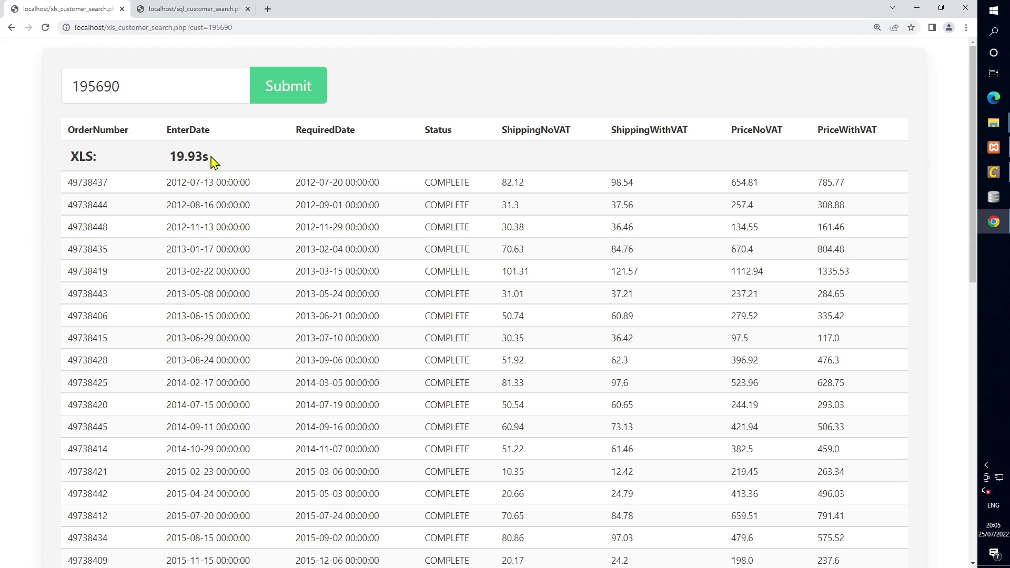
pyautogui.doubleClick(211, 157)
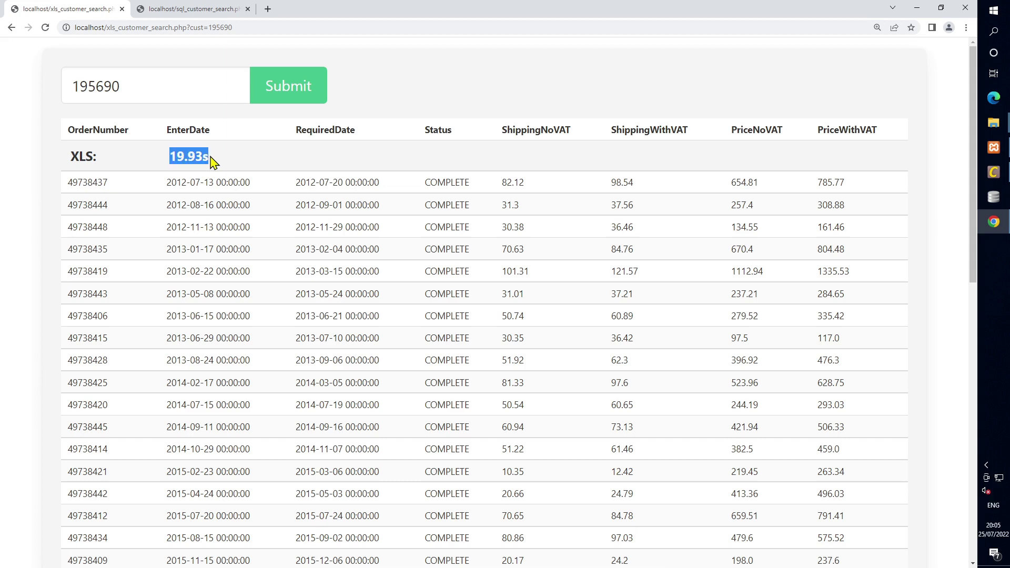
pyautogui.click(211, 158)
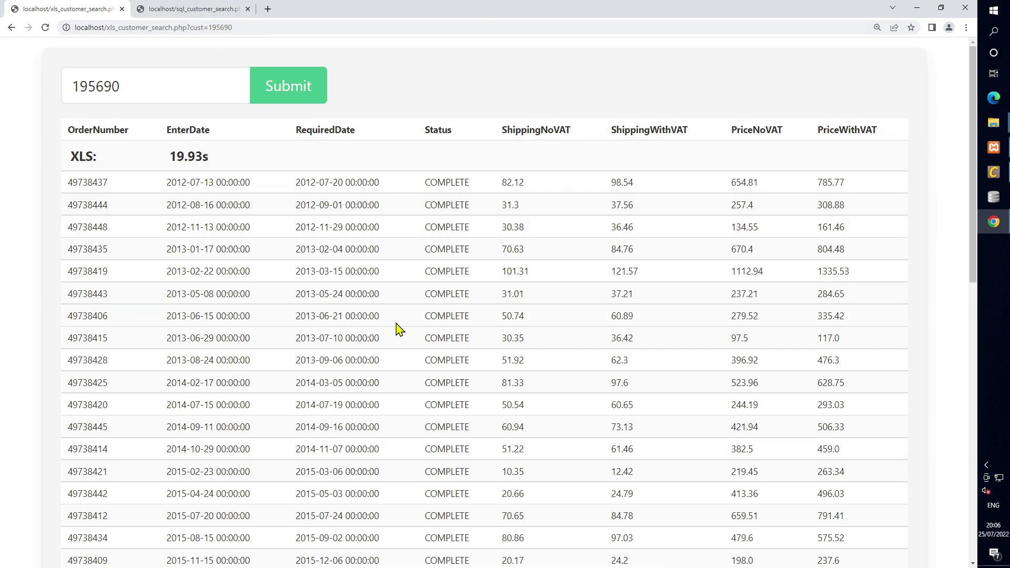
# In the SQLite tab, search customers 195692 and then 195693, which returns in 0.25s.
pyautogui.click(193, 8)
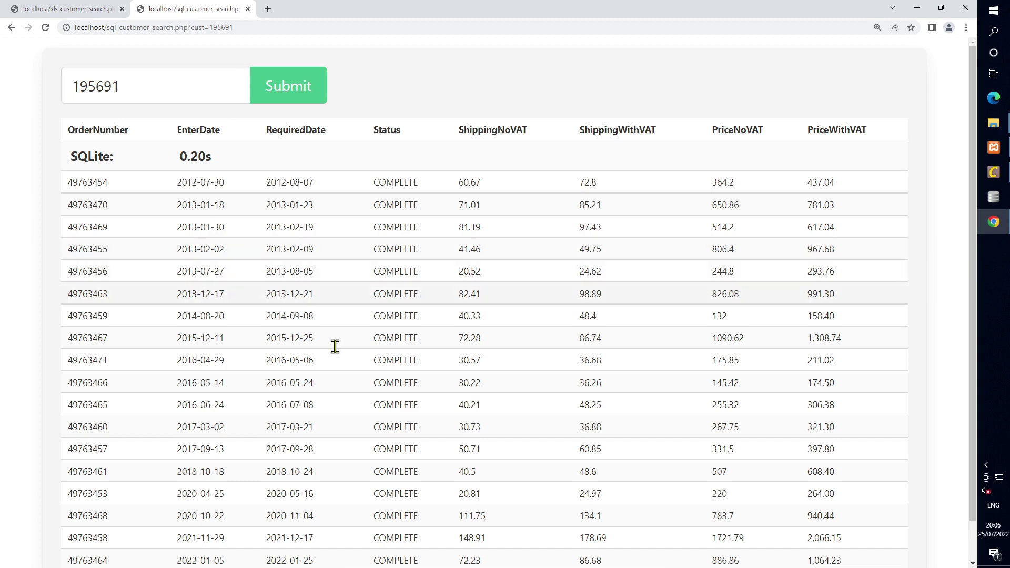
pyautogui.click(191, 86)
pyautogui.press('BackSpace')
pyautogui.write('2')
pyautogui.press('Return')
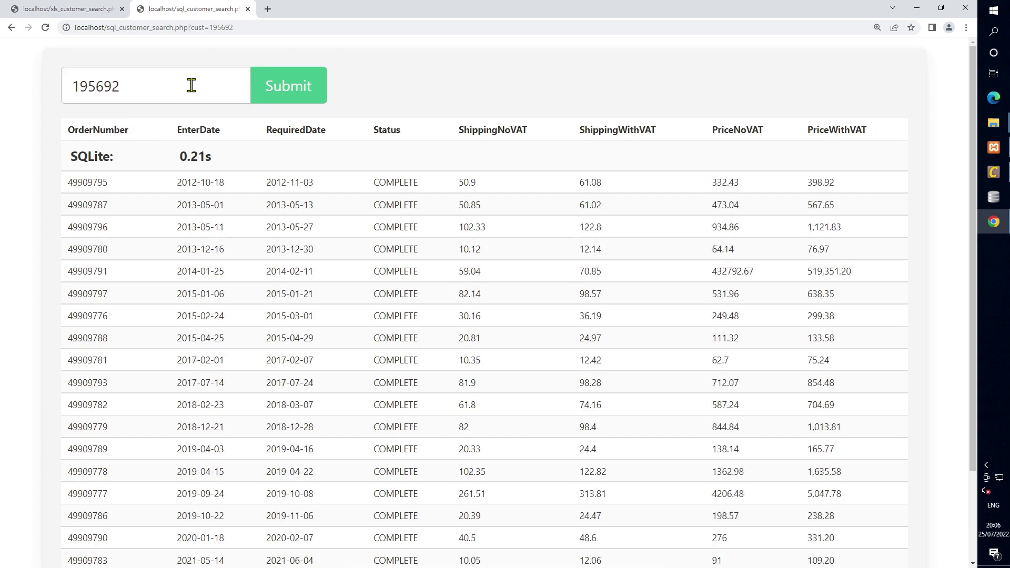
pyautogui.click(191, 85)
pyautogui.press('BackSpace')
pyautogui.write('3')
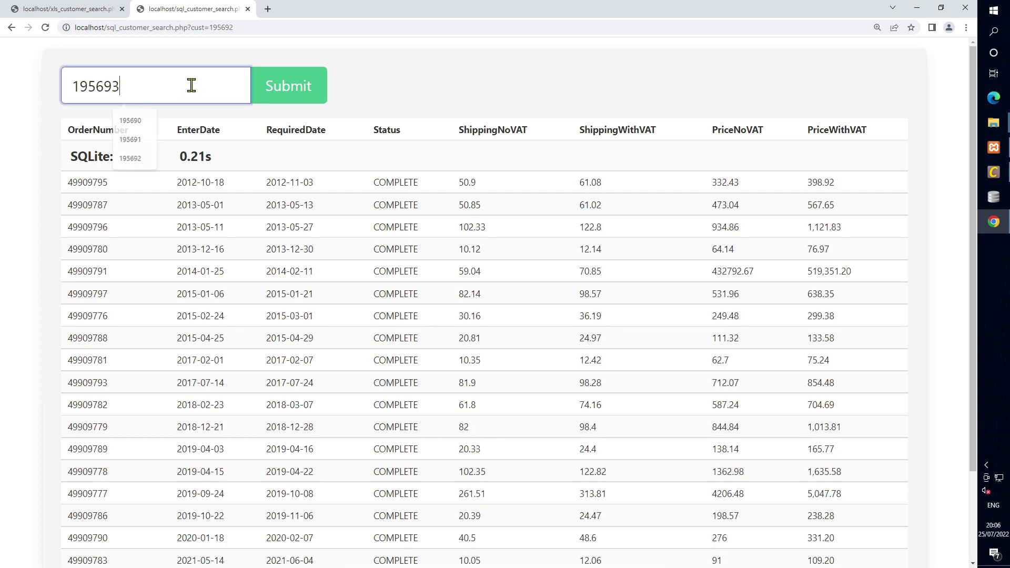
pyautogui.press('Return')
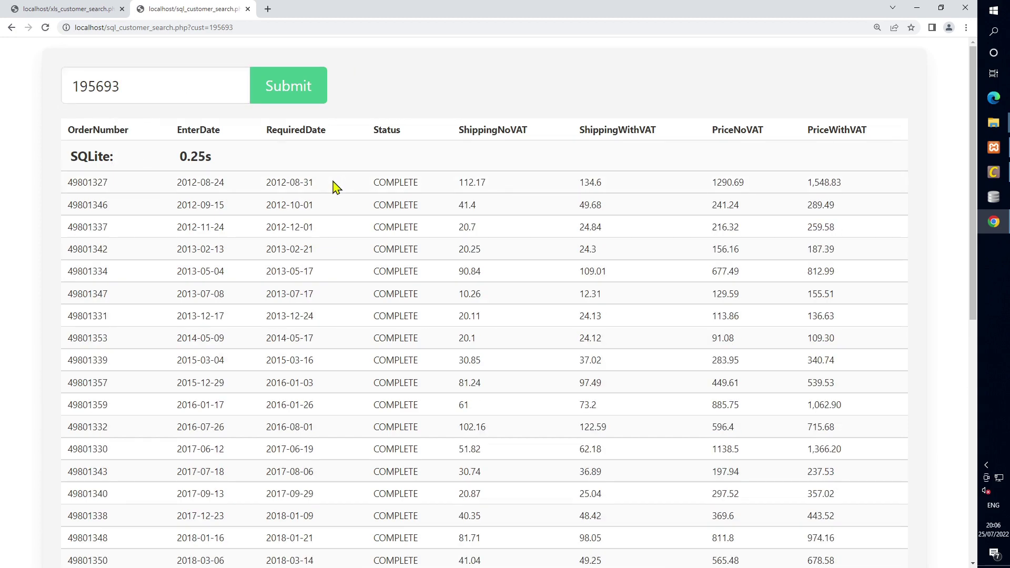
pyautogui.scroll(-9, 334, 188)
pyautogui.scroll(9, 279, 184)
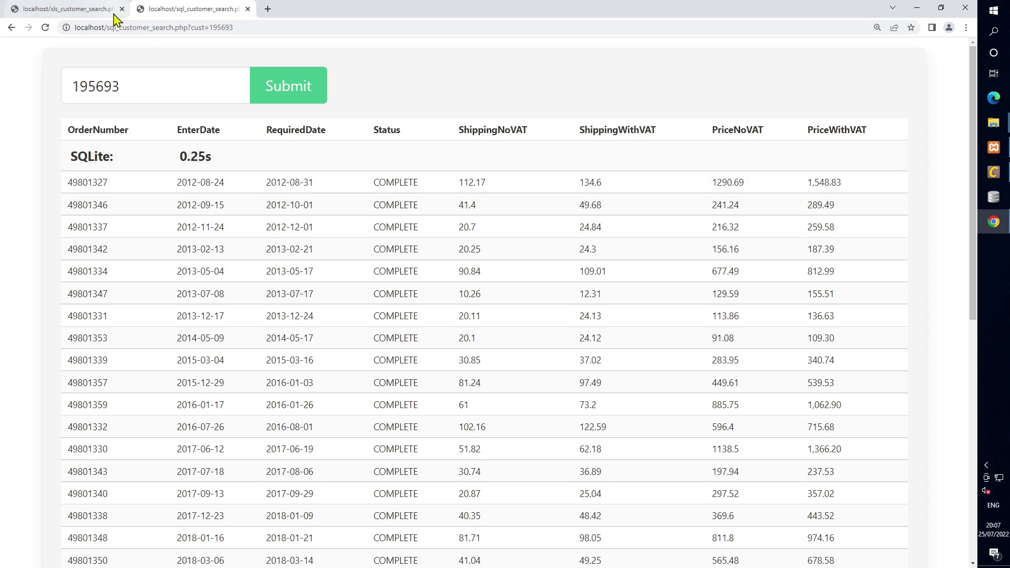
# Switch to the XLS tab showing customer 195690's orders with the 19.93s query time.
pyautogui.click(90, 12)
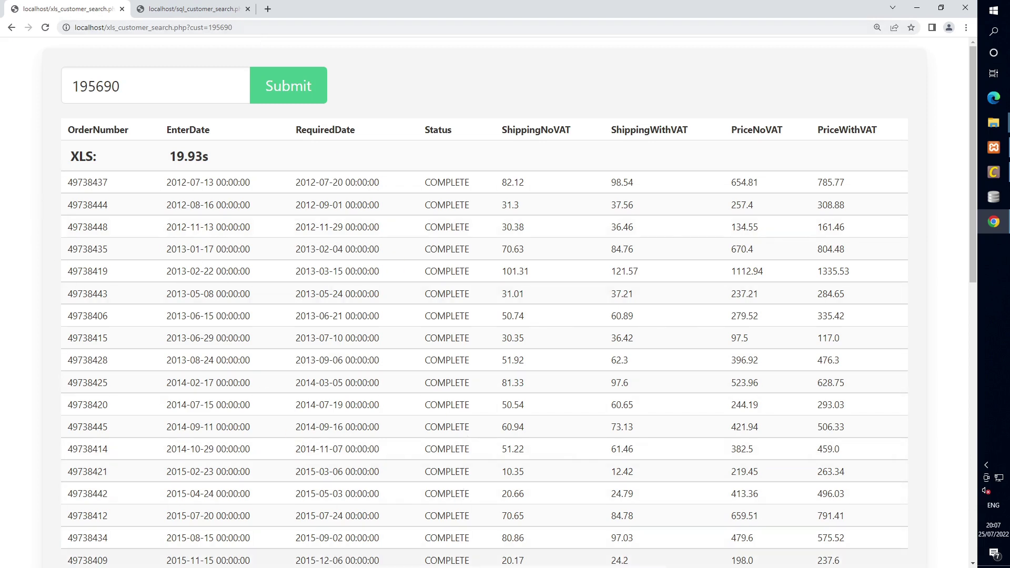
pyautogui.moveTo(368, 566)
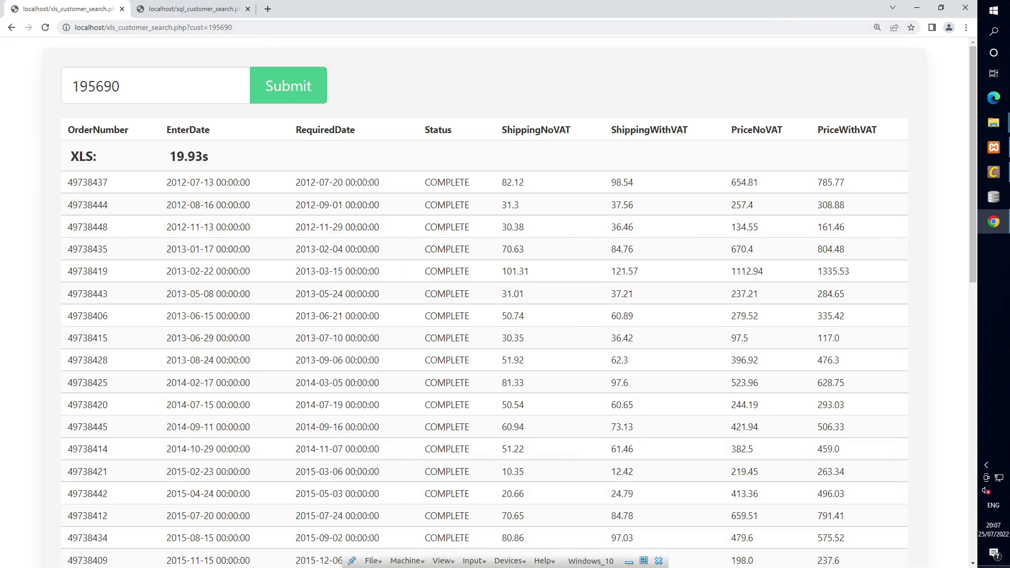